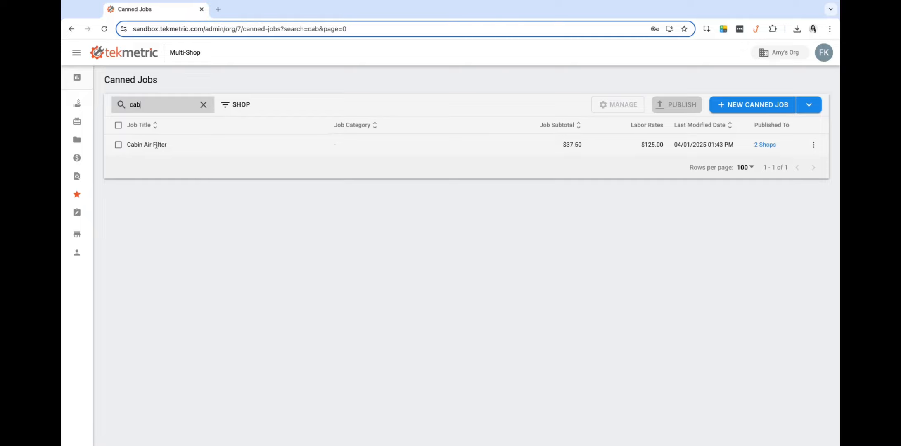
# - Open the Cabin Air Filter canned job from the list filtered by 'cab'
pyautogui.click(224, 146)
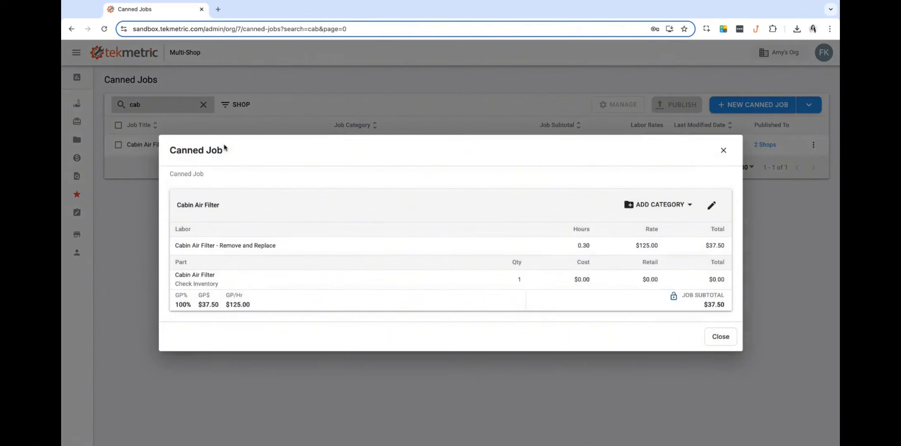
# - Edit the Cabin Air Filter canned job and add its Cabin Air Filter smart-job lines
pyautogui.click(710, 206)
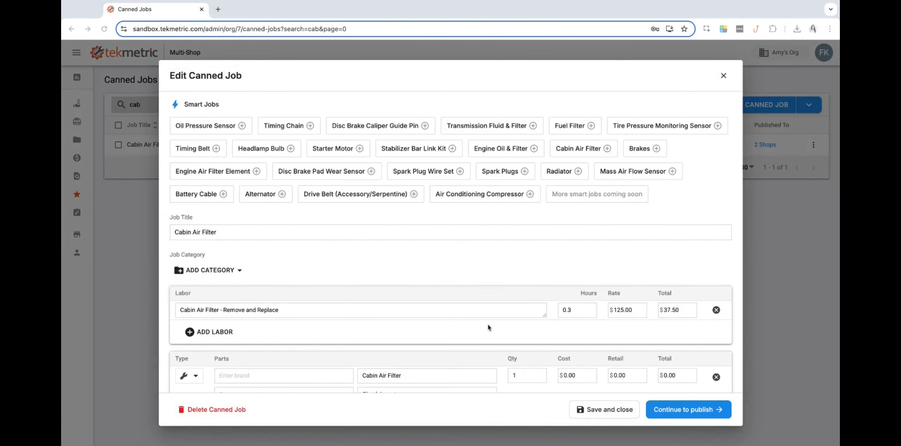
pyautogui.scroll(-4, 449, 322)
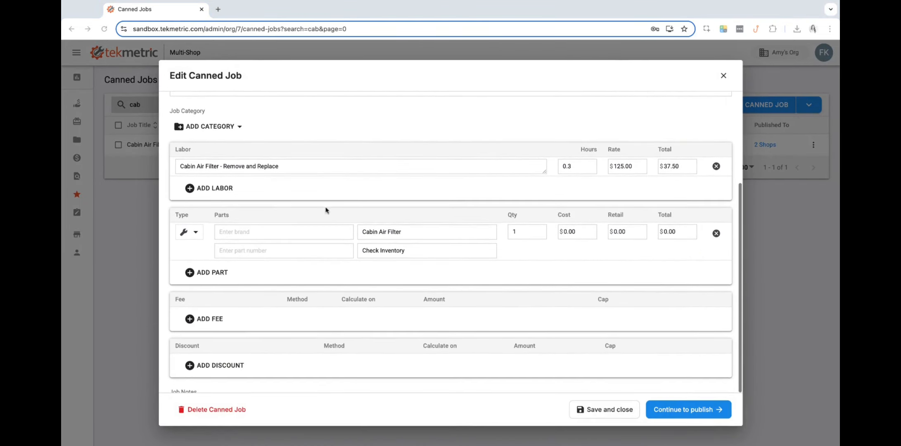
pyautogui.scroll(4, 455, 197)
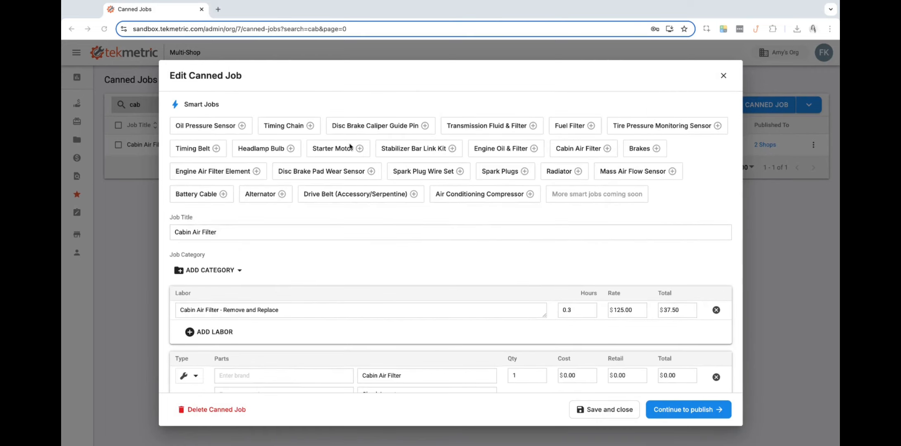
pyautogui.click(581, 148)
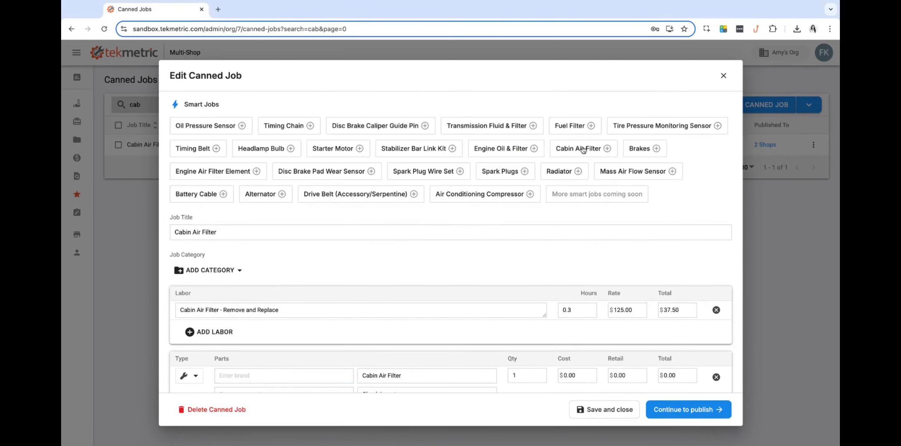
pyautogui.scroll(-5, 475, 203)
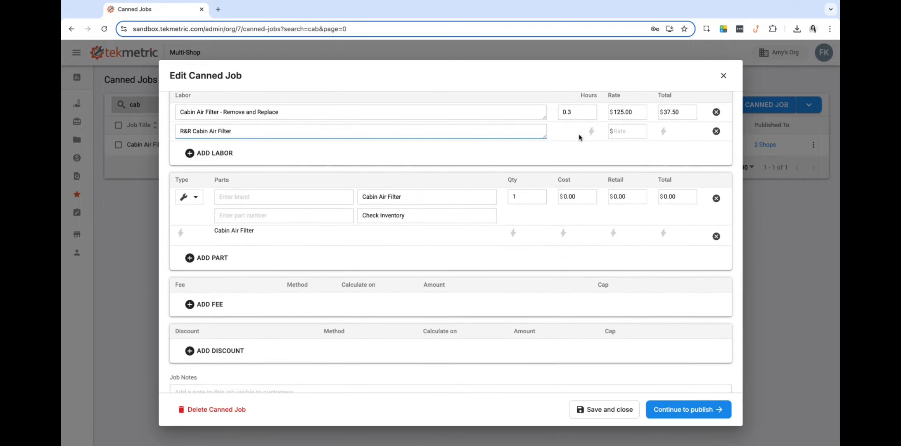
pyautogui.moveTo(513, 238)
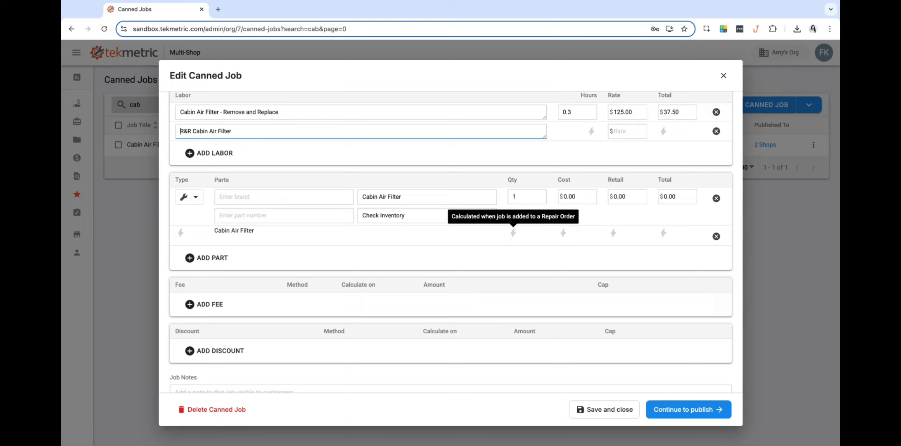
pyautogui.scroll(1, 472, 248)
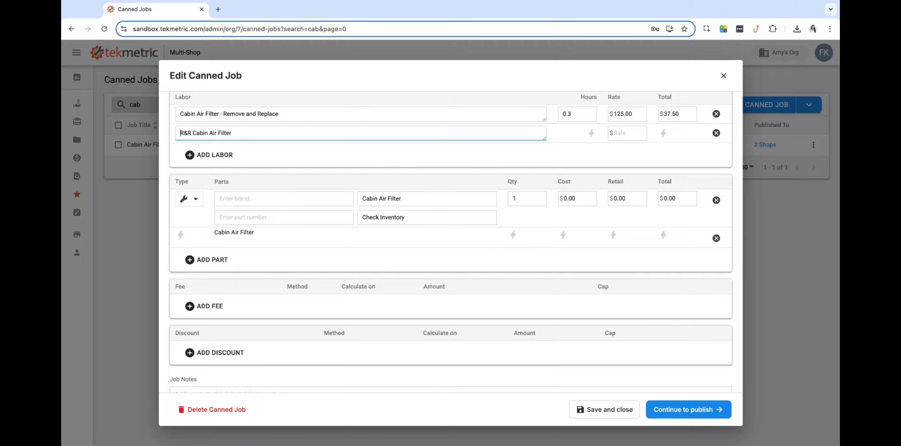
pyautogui.scroll(1, 506, 255)
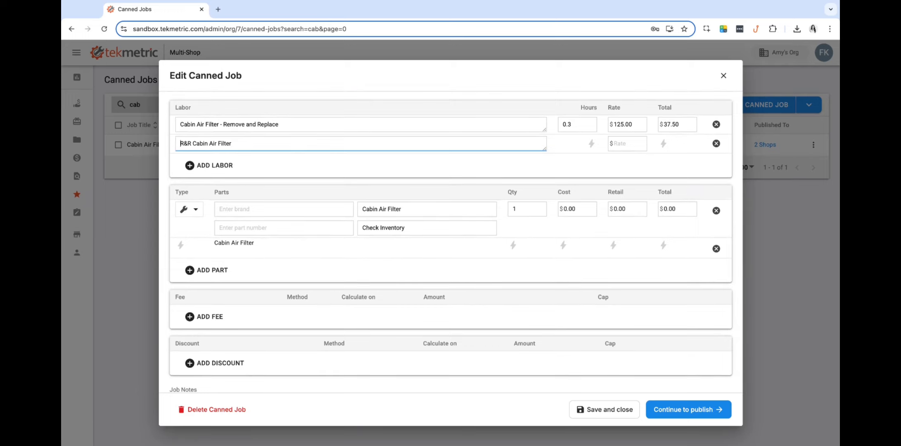
pyautogui.scroll(1, 506, 264)
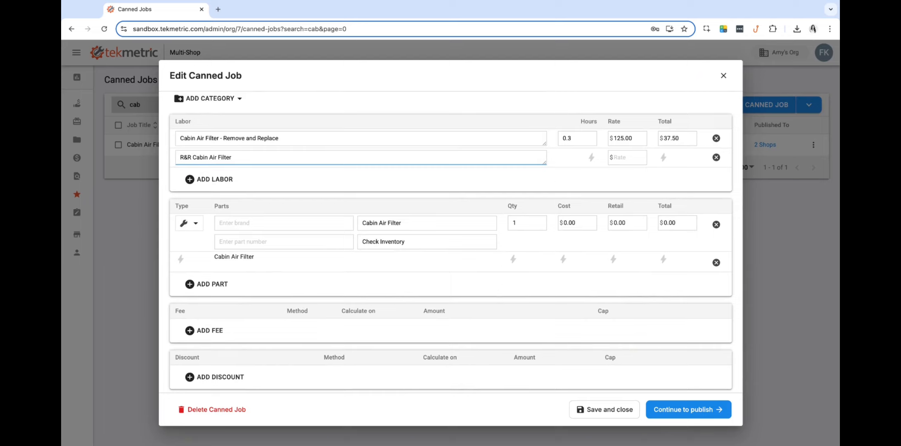
pyautogui.scroll(1, 454, 244)
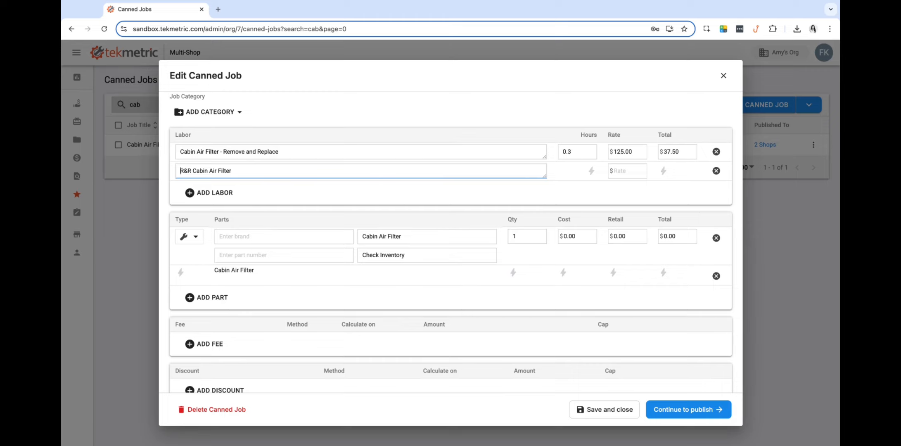
pyautogui.scroll(1, 492, 268)
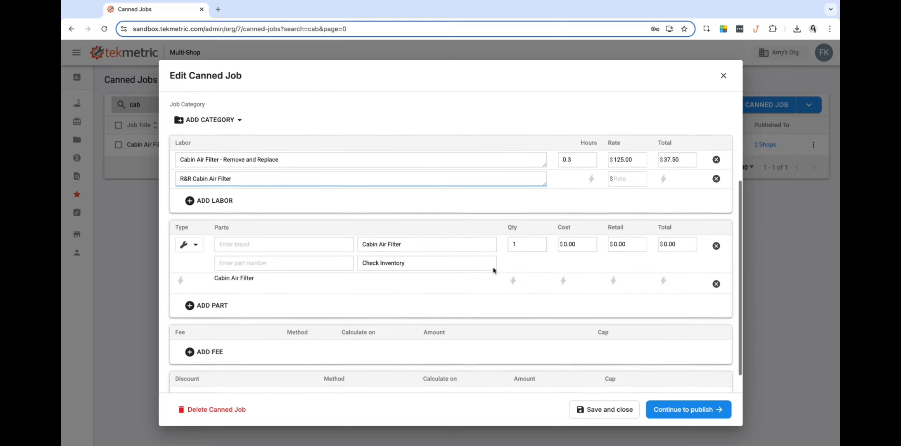
# - Keep labor hours at 0.3 and delete the R&R labor and manual Cabin Air Filter part lines
pyautogui.click(574, 159)
pyautogui.moveTo(573, 160); pyautogui.dragTo(553, 162)
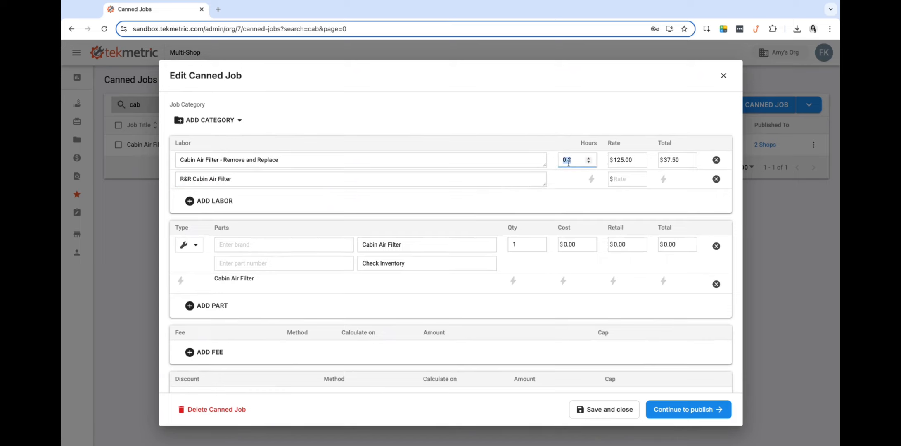
pyautogui.click(569, 184)
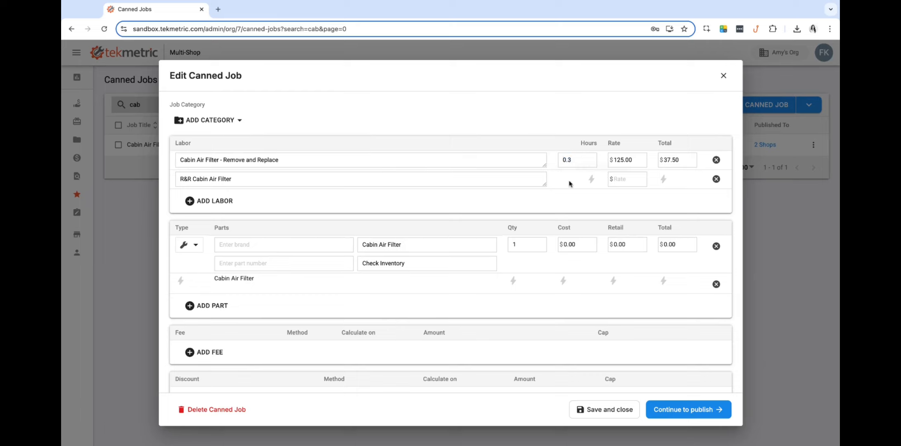
pyautogui.click(716, 179)
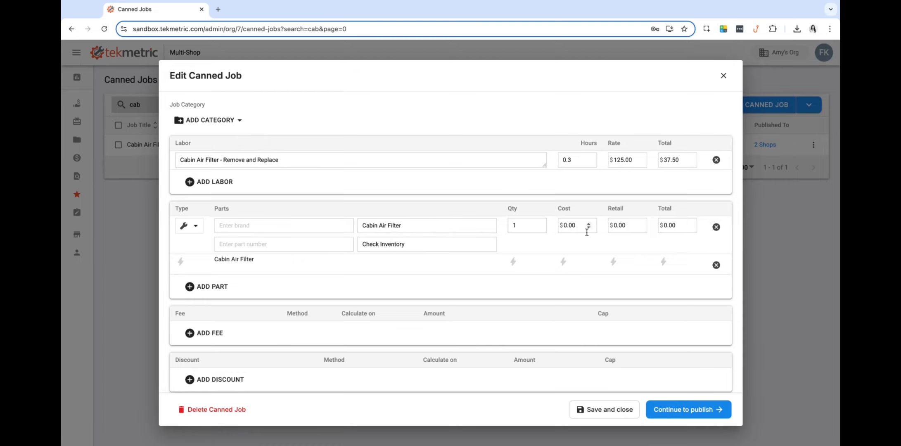
pyautogui.click(716, 227)
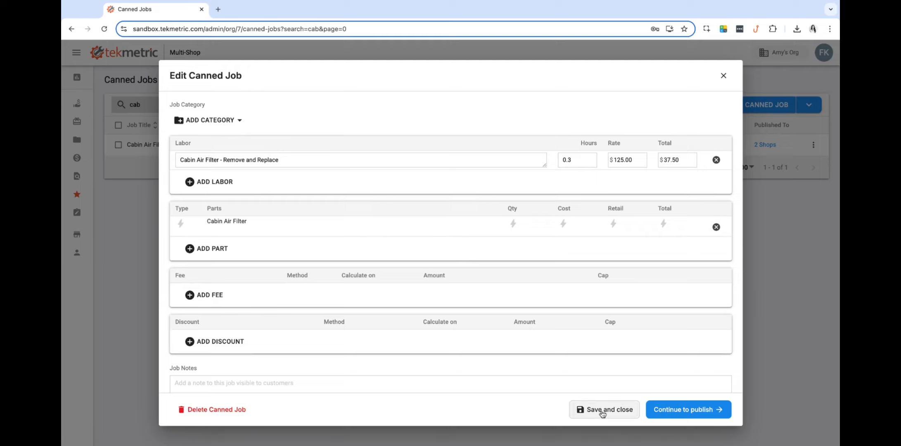
# - Save the edited Cabin Air Filter canned job and close the editor
pyautogui.scroll(4, 589, 358)
pyautogui.scroll(-5, 420, 332)
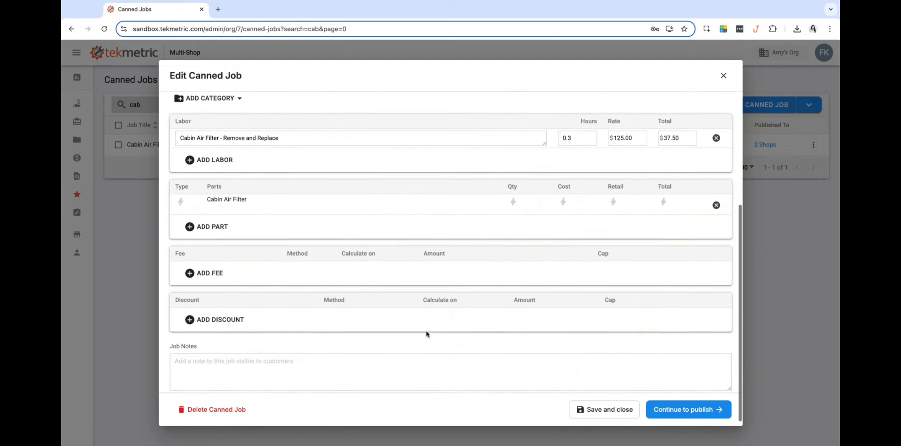
pyautogui.click(612, 410)
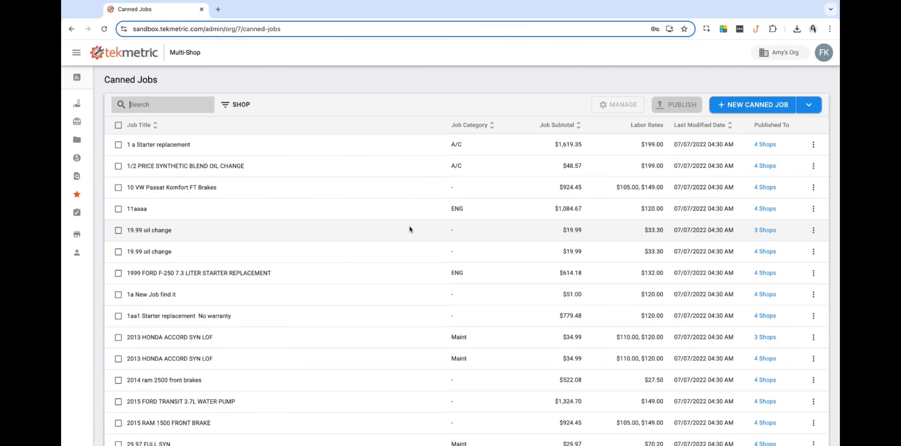
# - Start a new Smart Canned Job based on the Engine Oil & Filter smart job
pyautogui.click(814, 105)
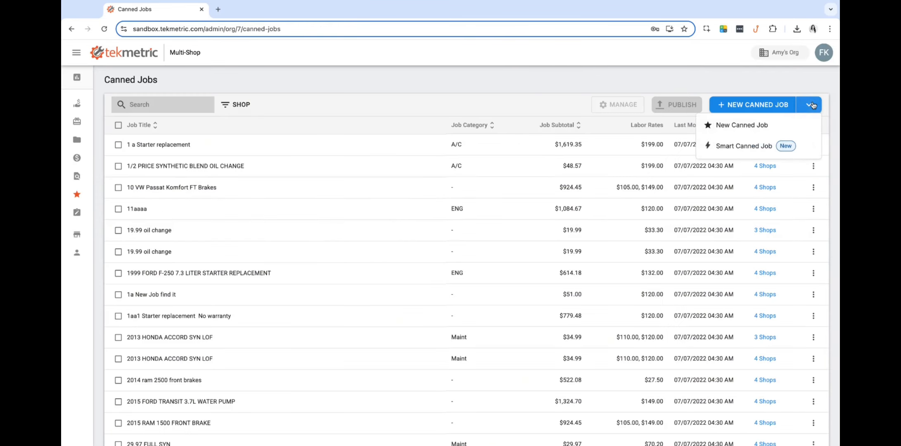
pyautogui.click(722, 150)
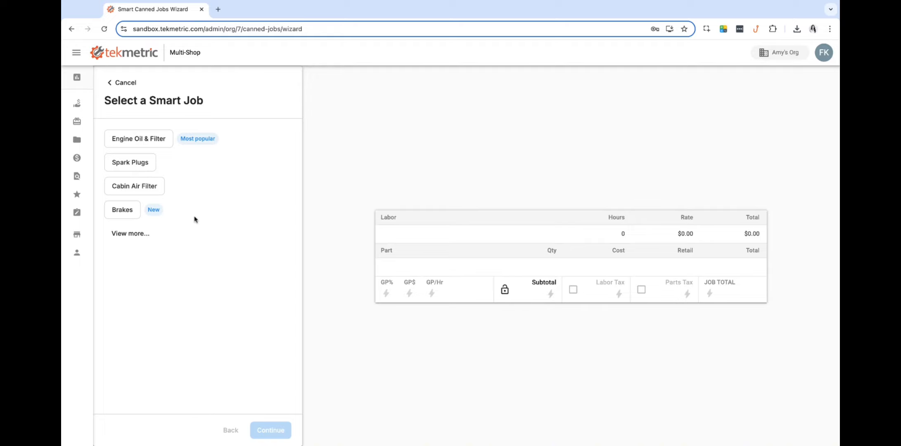
pyautogui.click(148, 139)
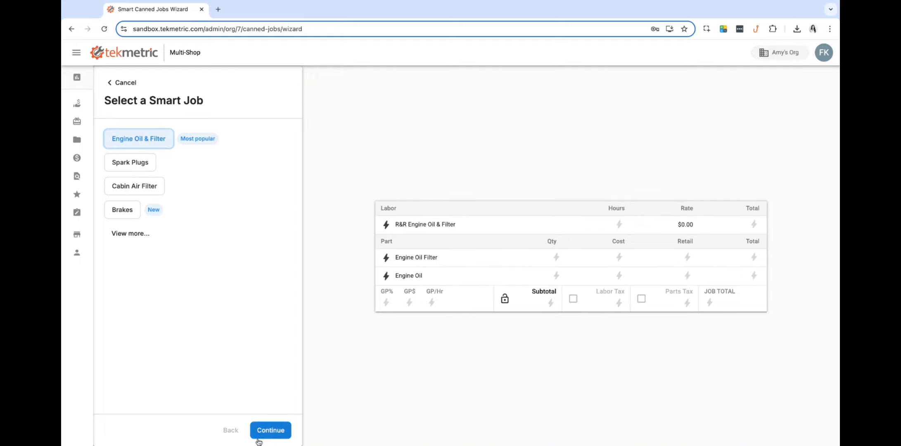
pyautogui.click(257, 438)
# - Title the job 'Engine Oil & Filter', set category LOF - LOF and labor rate 100
pyautogui.click(158, 155)
pyautogui.write('E')
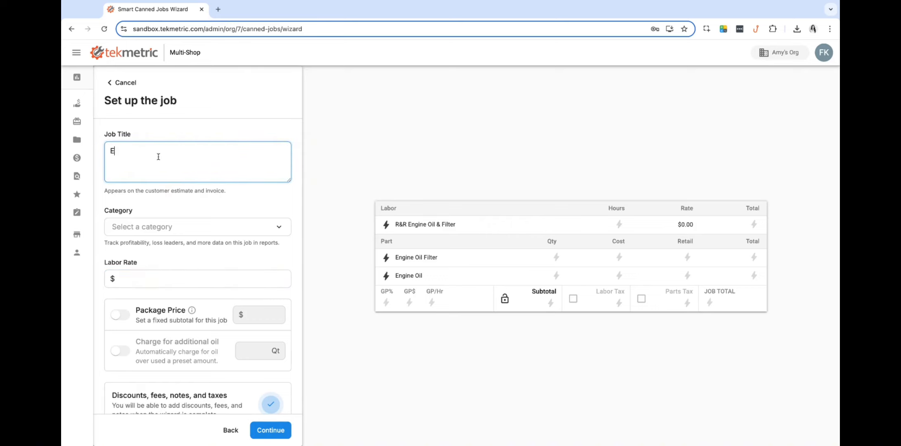
pyautogui.write('ngine Oil & F')
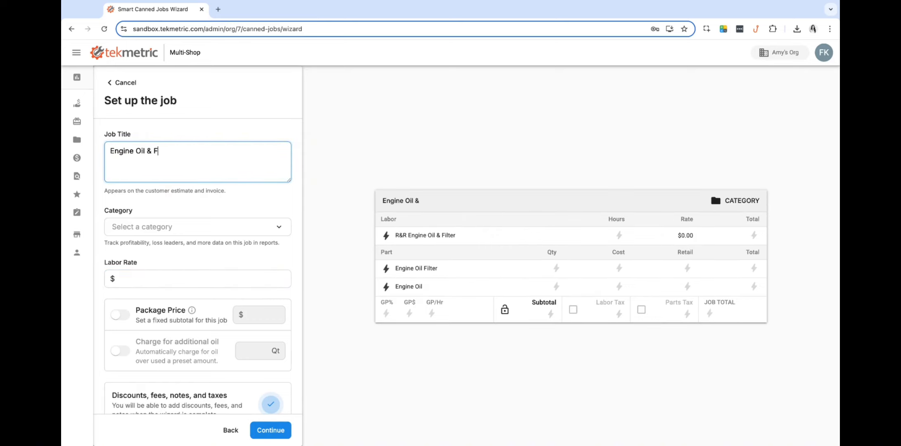
pyautogui.write('ilter')
pyautogui.click(177, 227)
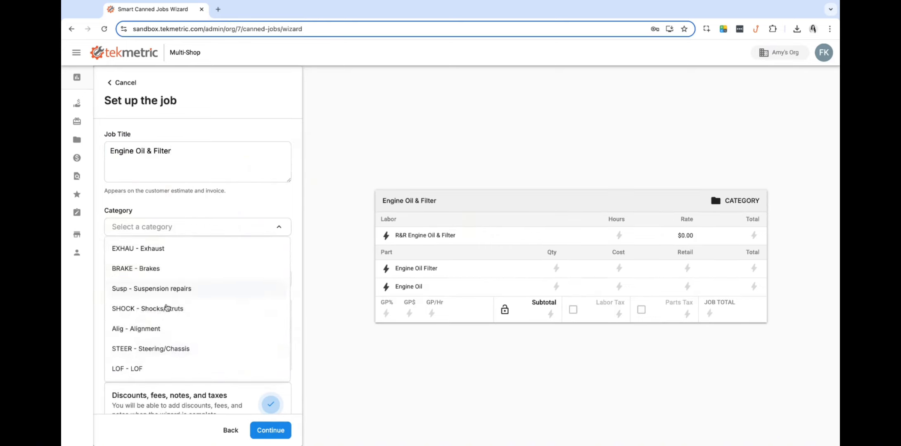
pyautogui.click(161, 367)
pyautogui.scroll(-1, 159, 257)
pyautogui.click(151, 255)
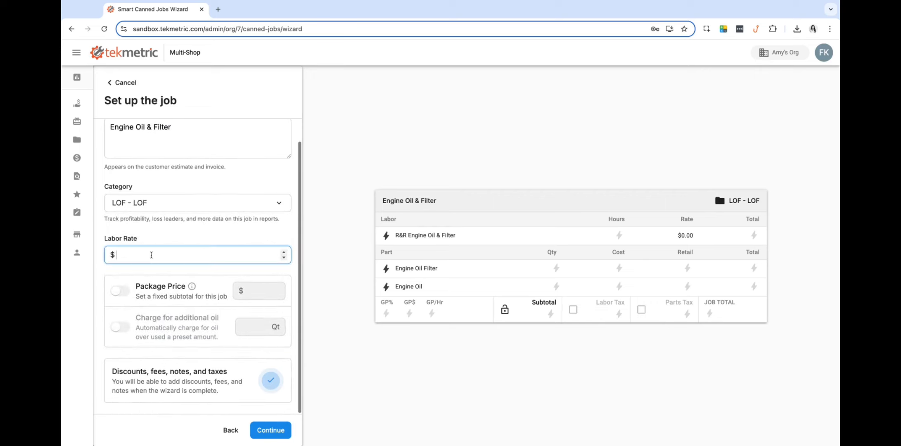
pyautogui.write('100')
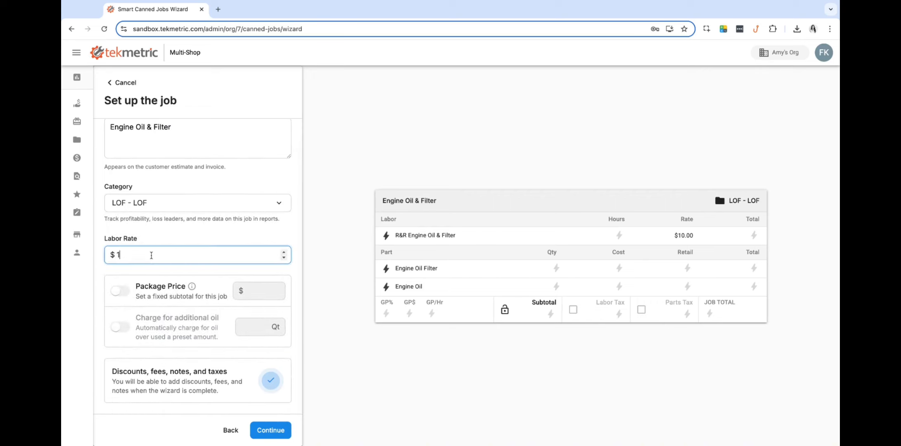
# - Set a fixed $79.99 package price including 5 Qt of oil, charging for additional oil
pyautogui.click(119, 291)
pyautogui.click(120, 327)
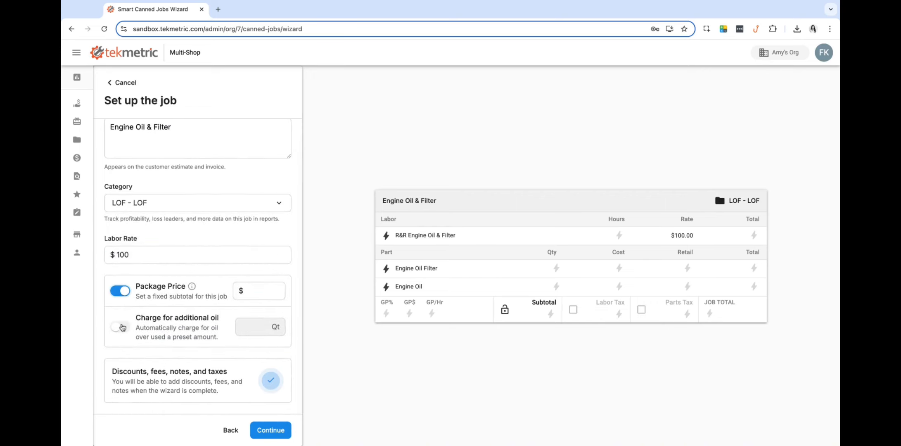
pyautogui.click(250, 291)
pyautogui.write('79.99')
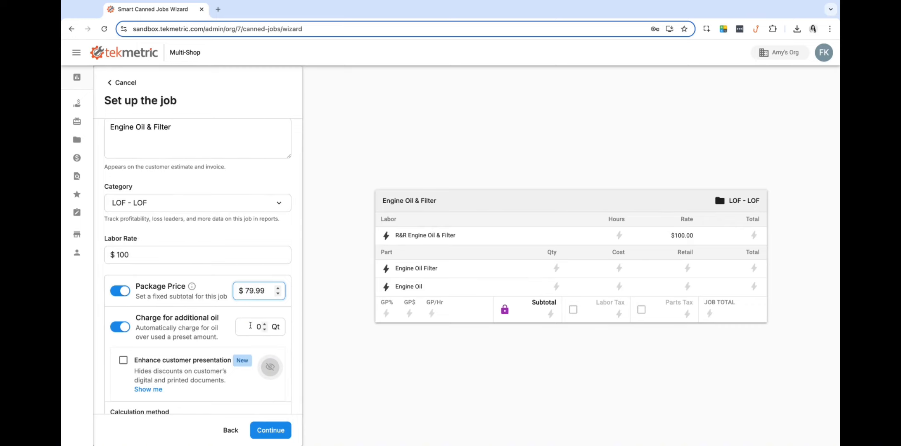
pyautogui.click(274, 327)
pyautogui.write('5')
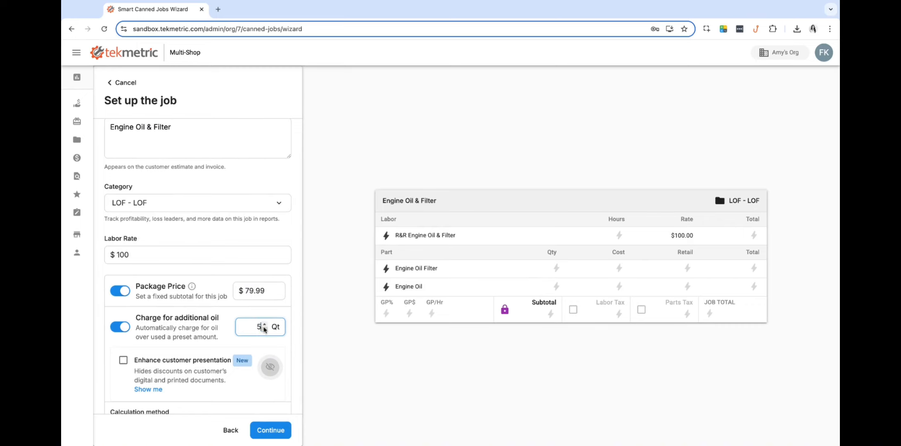
pyautogui.click(304, 292)
# - Hide discounts on customer-facing documents via Enhance customer presentation
pyautogui.scroll(-2, 254, 297)
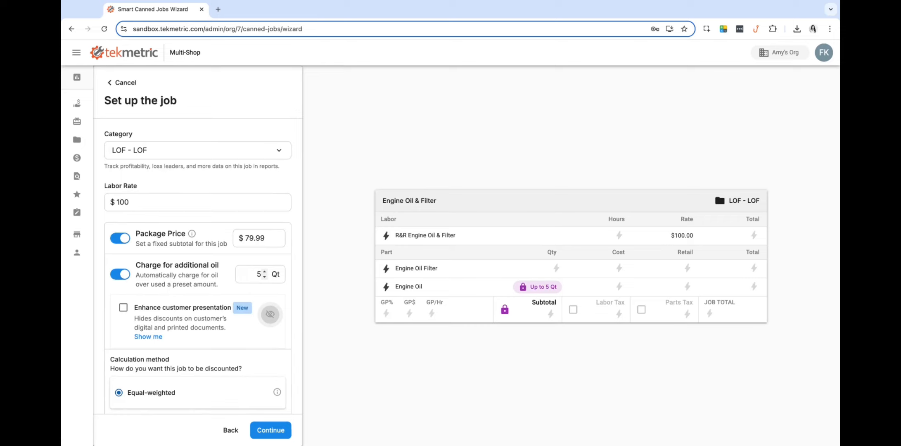
pyautogui.click(123, 308)
pyautogui.scroll(-4, 212, 325)
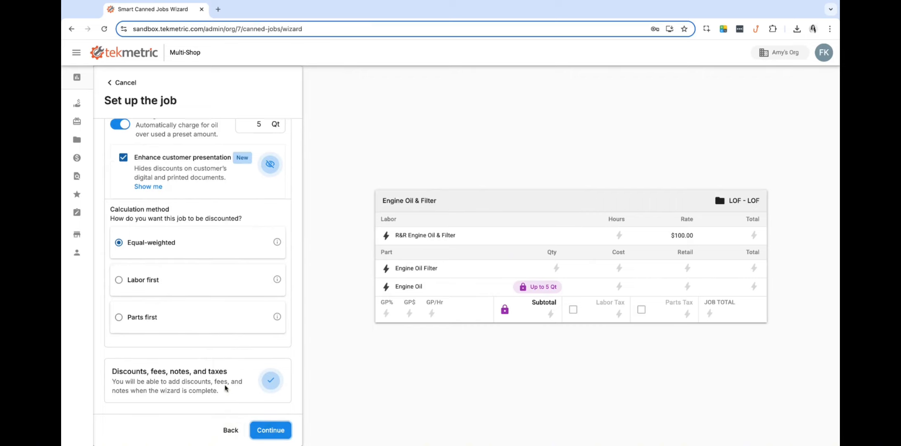
pyautogui.click(270, 429)
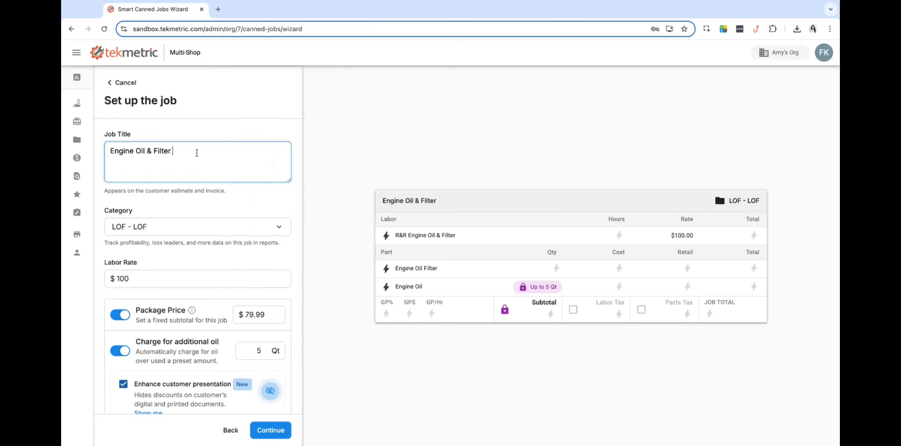
# - Append '1' to the title, use own labor hours of 0.3 ($30.00), and finish the wizard
pyautogui.write('1')
pyautogui.click(276, 428)
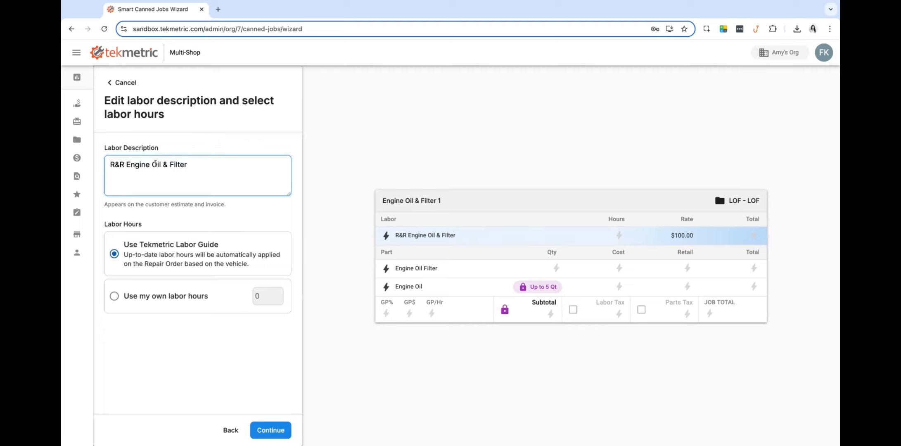
pyautogui.click(114, 298)
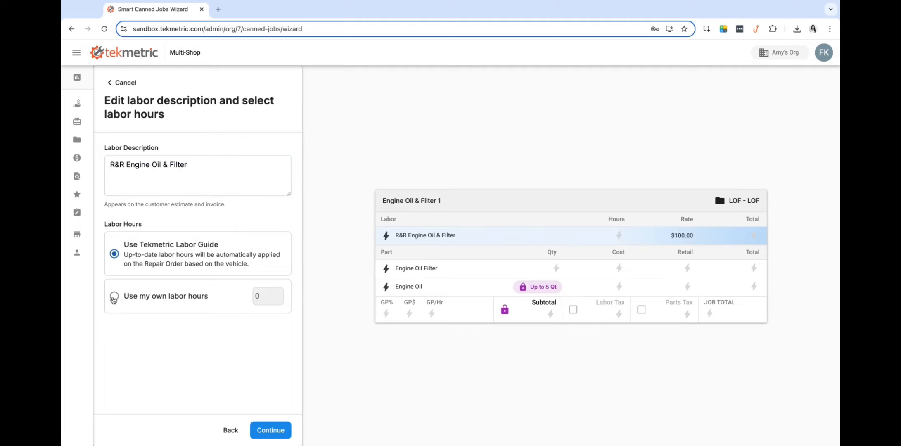
pyautogui.write('0.3')
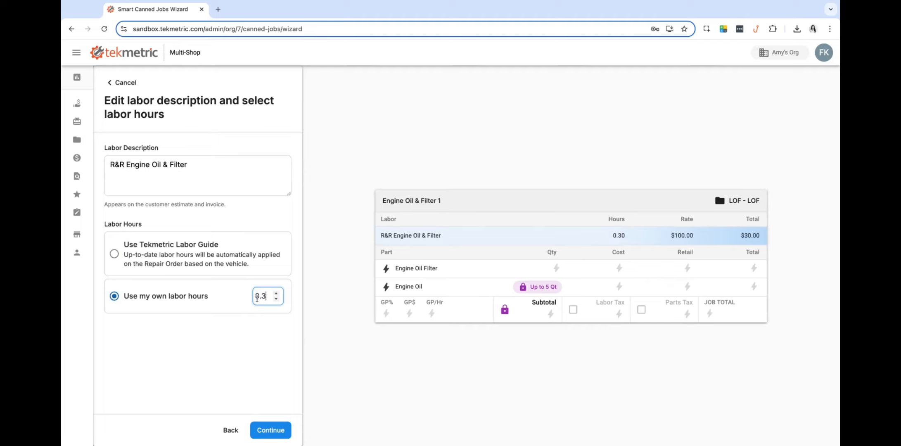
pyautogui.click(255, 371)
pyautogui.click(269, 430)
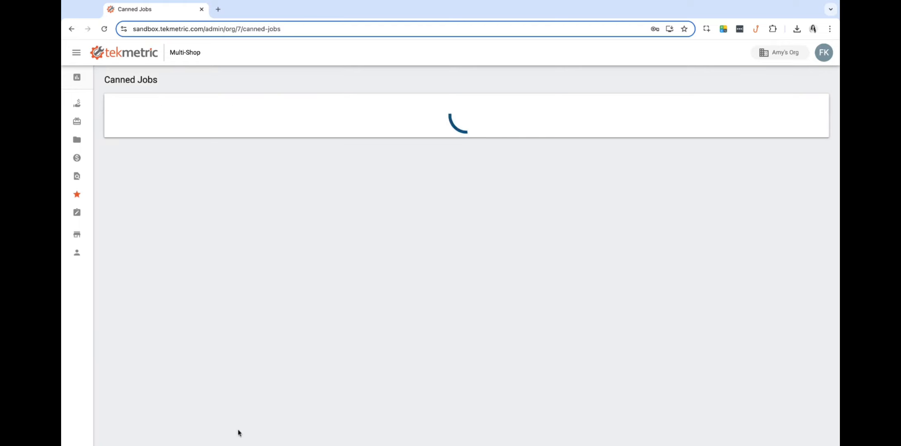
# - Review the Engine Oil & Filter 1 labor and parts, then save and close it
pyautogui.scroll(-5, 217, 340)
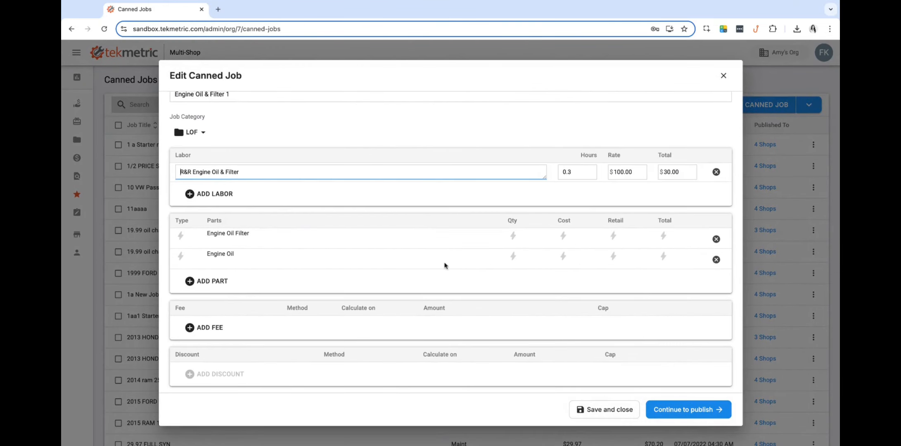
pyautogui.scroll(-2, 551, 368)
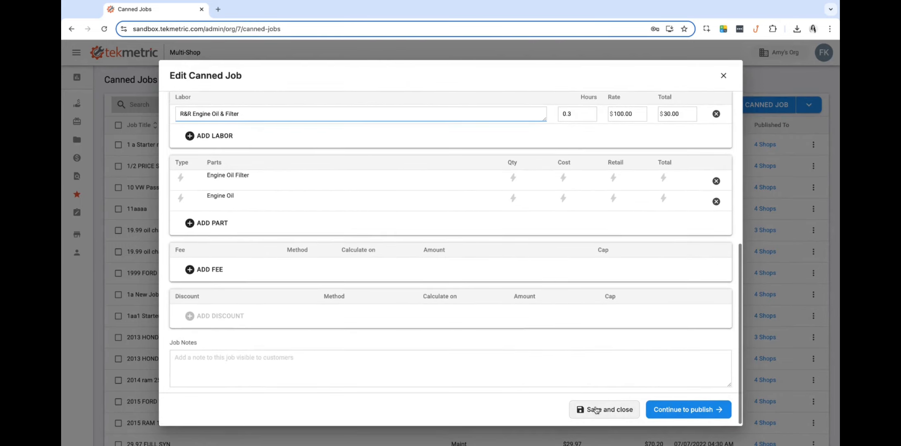
pyautogui.scroll(2, 494, 245)
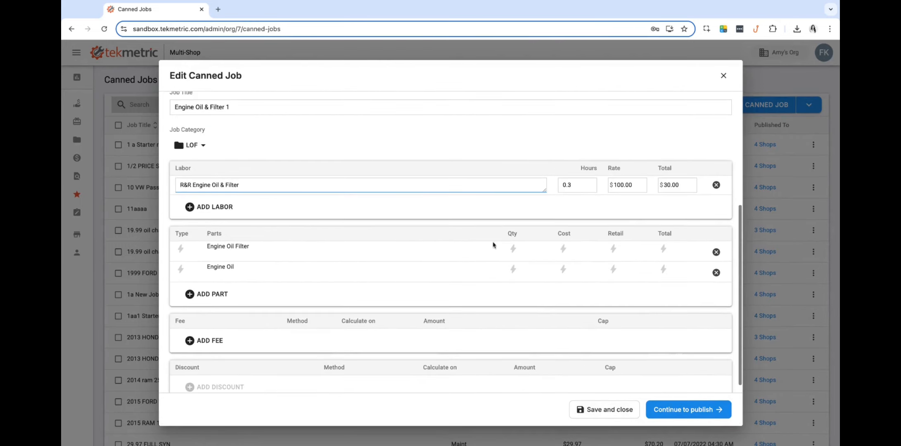
pyautogui.click(602, 416)
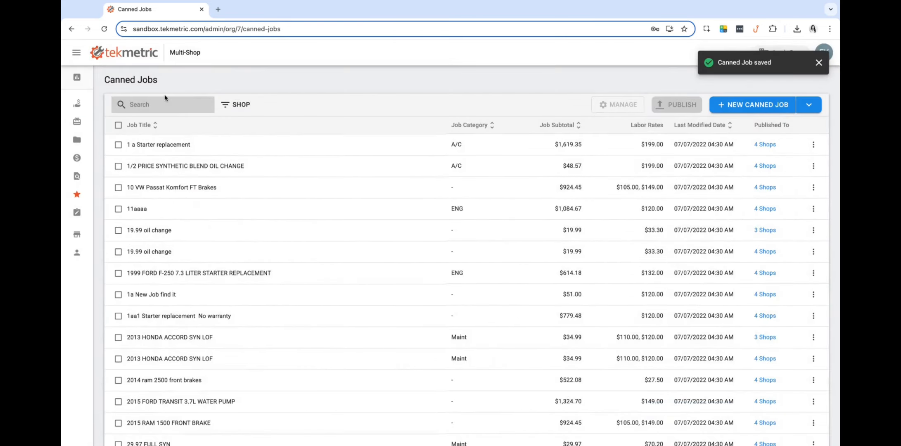
# - Search 'engine oil' and check Engine Oil & Filter 1 in the Canned Jobs list
pyautogui.click(165, 104)
pyautogui.write('cab')
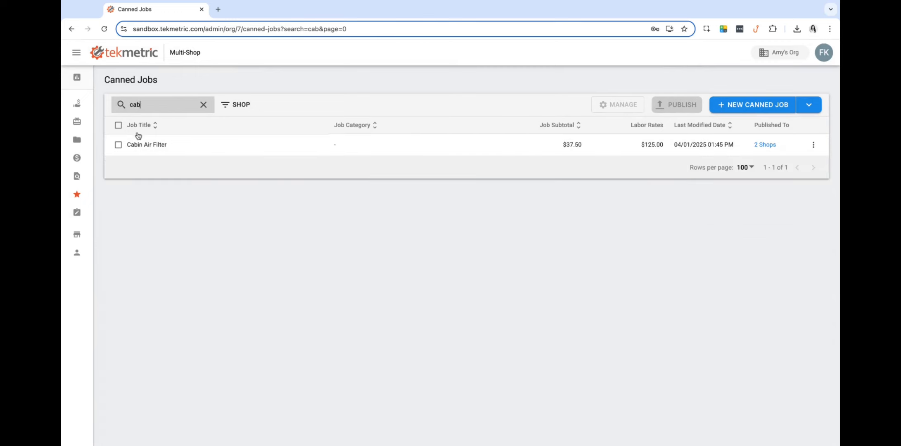
pyautogui.click(118, 144)
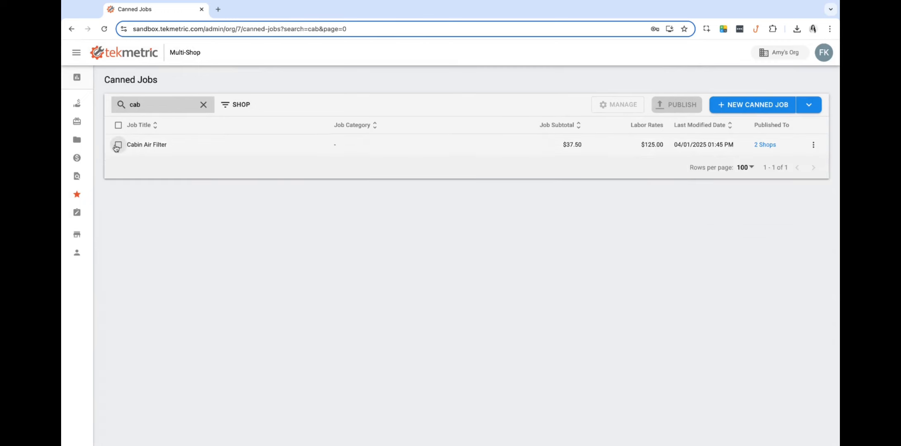
pyautogui.doubleClick(136, 104)
pyautogui.write('engine')
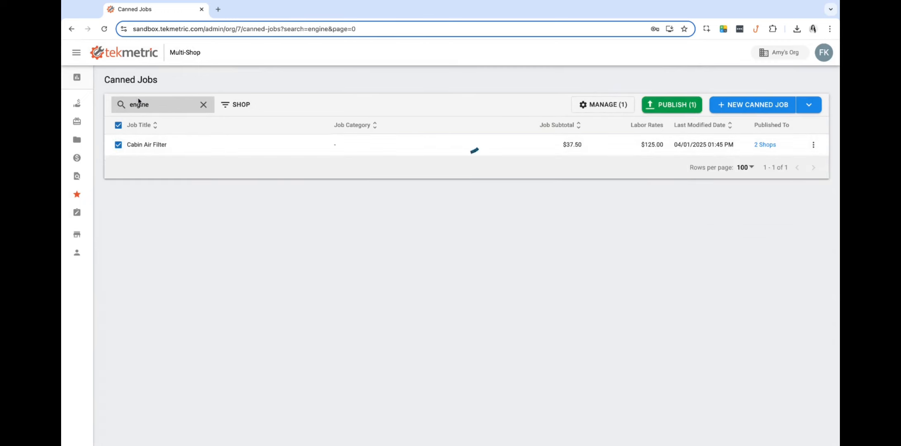
pyautogui.write(' oil')
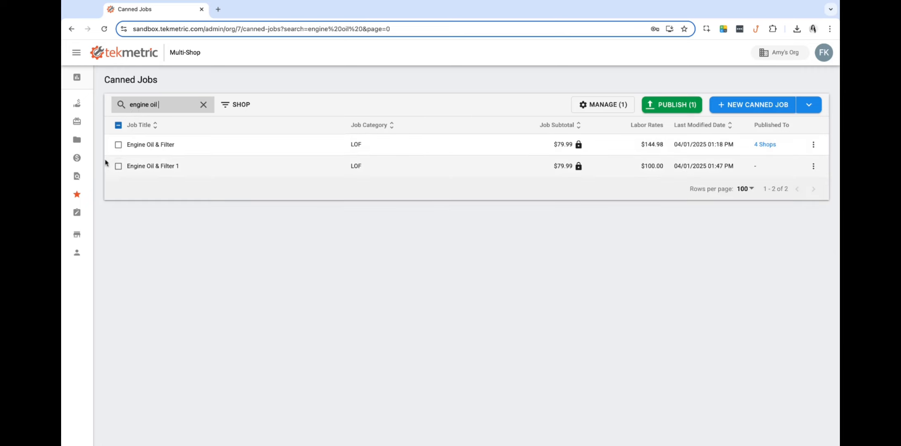
pyautogui.click(118, 166)
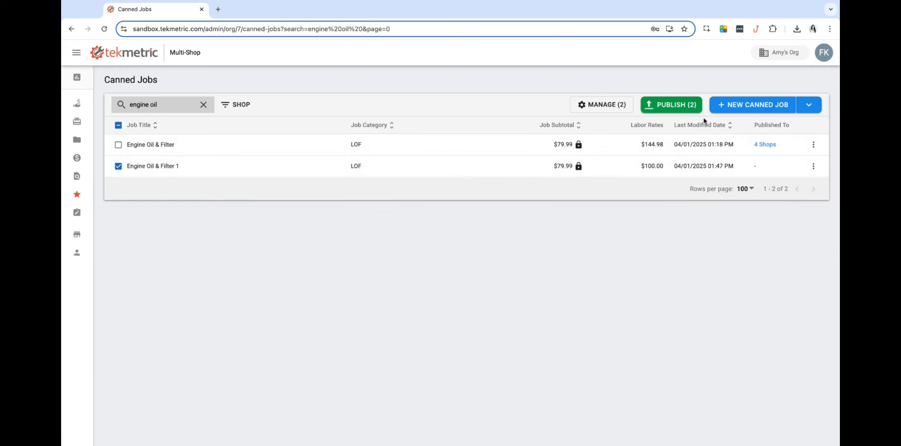
# - Publish the selected job to all four shops, choosing Overwrite for existing versions
pyautogui.click(694, 107)
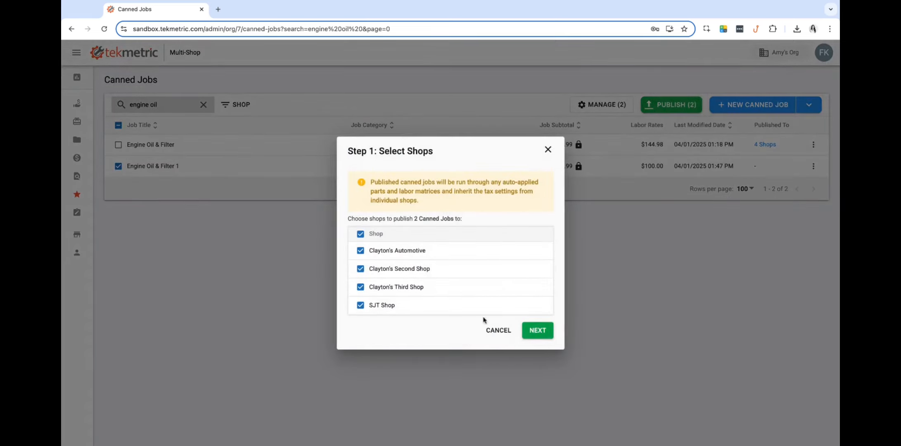
pyautogui.click(538, 331)
pyautogui.click(356, 262)
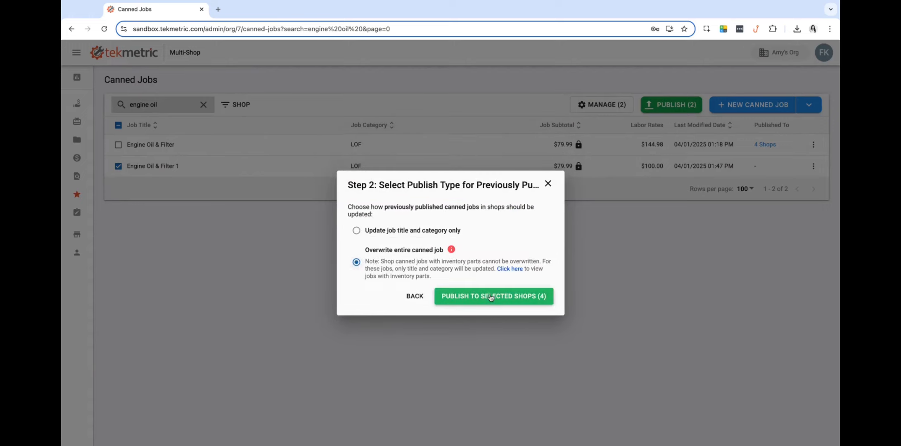
pyautogui.click(479, 295)
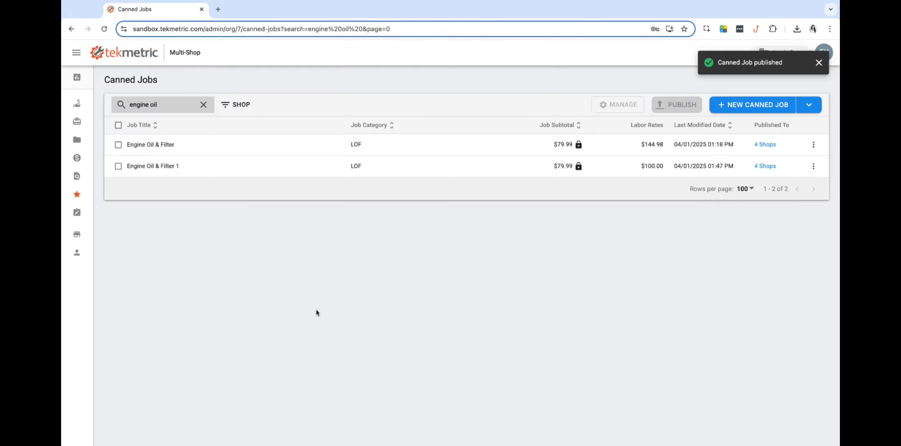
# - Open Engine Oil & Filter 1 at the first shop listed under its '4 Shops' link
pyautogui.click(765, 167)
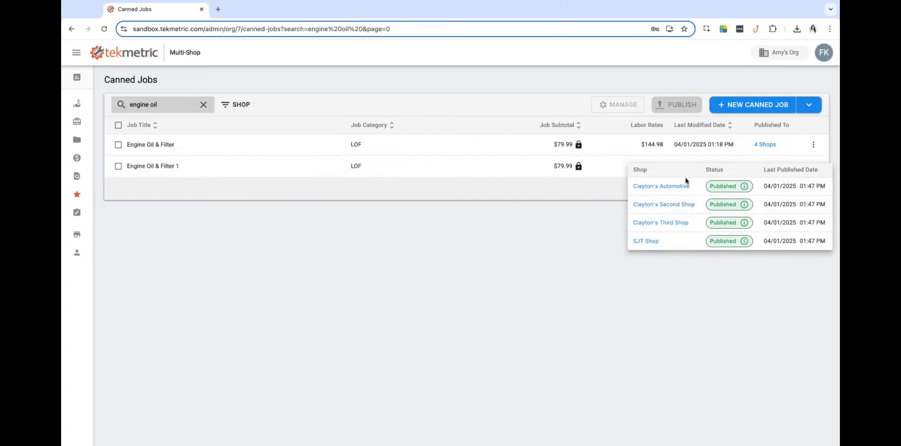
pyautogui.click(655, 187)
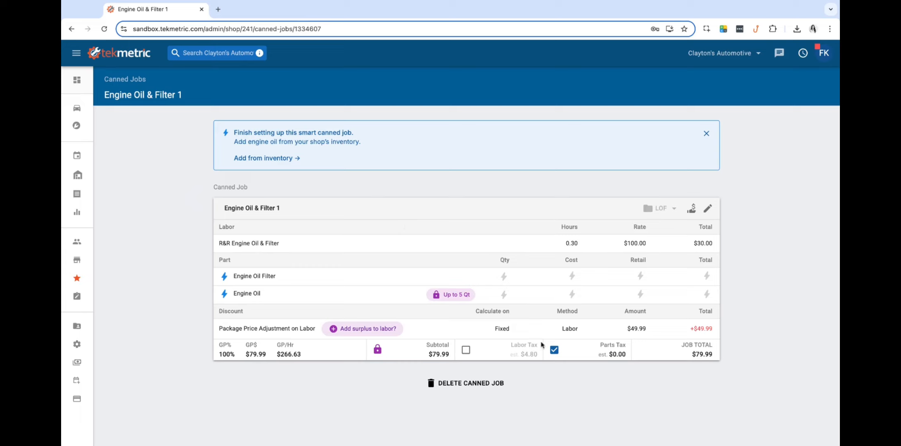
# - Add Pennzoil Synthetic Engine Oils 10W30, 0W40, 0W30, 0W20 and 0W16 from inventory as options
pyautogui.moveTo(226, 209); pyautogui.dragTo(266, 210)
pyautogui.click(307, 215)
pyautogui.click(250, 160)
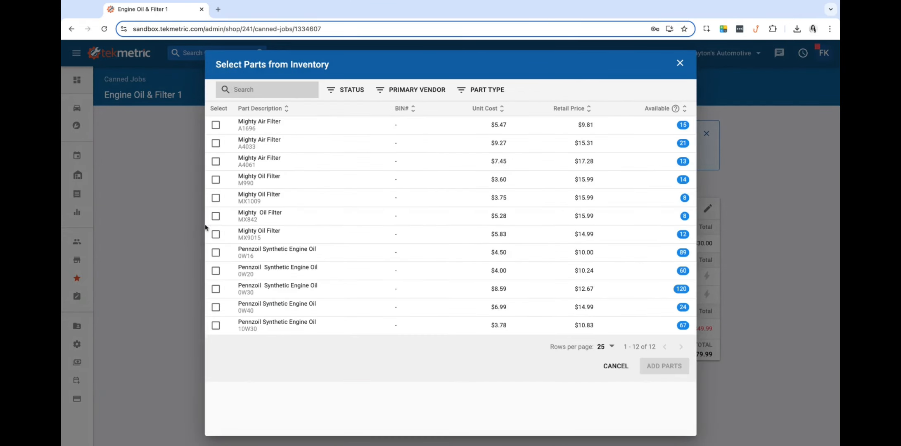
pyautogui.click(216, 325)
pyautogui.click(216, 307)
pyautogui.click(216, 288)
pyautogui.click(216, 271)
pyautogui.click(216, 252)
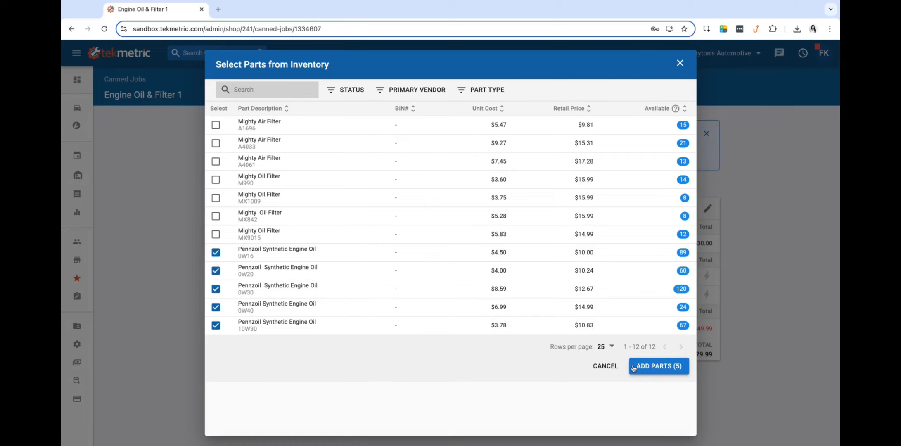
pyautogui.click(663, 369)
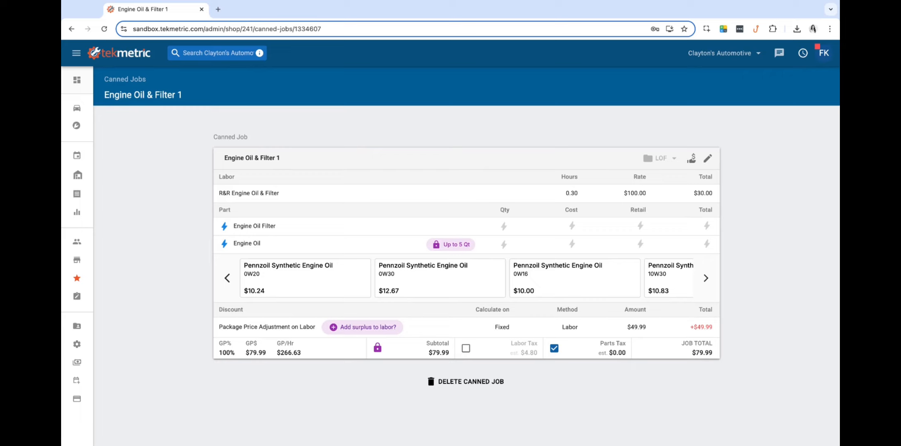
# - Check the Pennzoil Synthetic oil choices and prices under Engine Oil on the $79.99 job
pyautogui.tripleClick(235, 243)
pyautogui.click(357, 184)
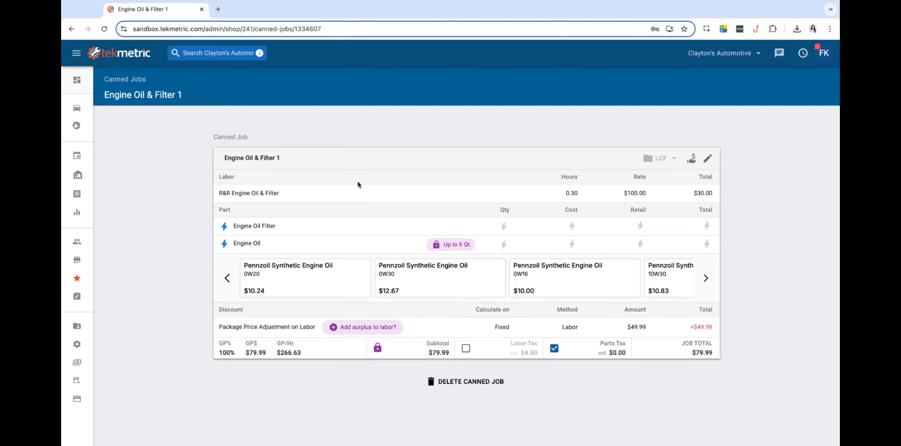